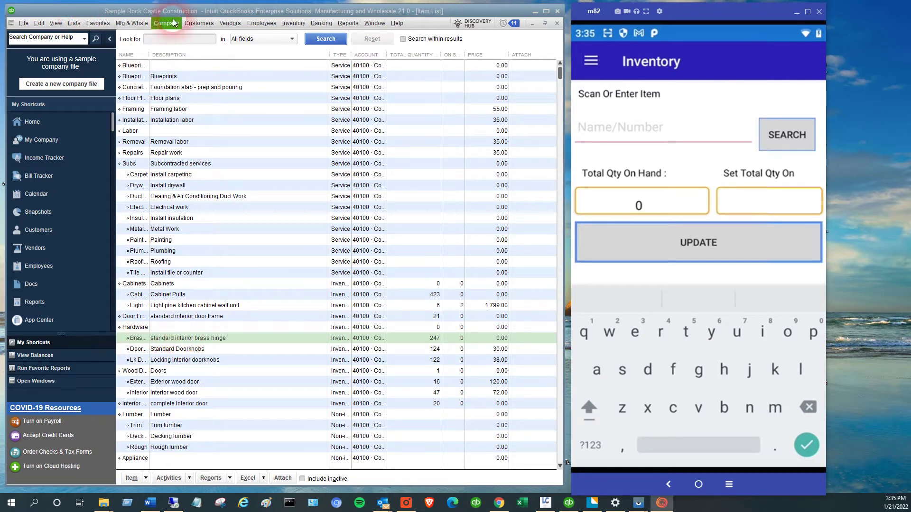
Widen the NAME column of the Item List by dragging its header divider right.
drag(149, 55, 162, 57)
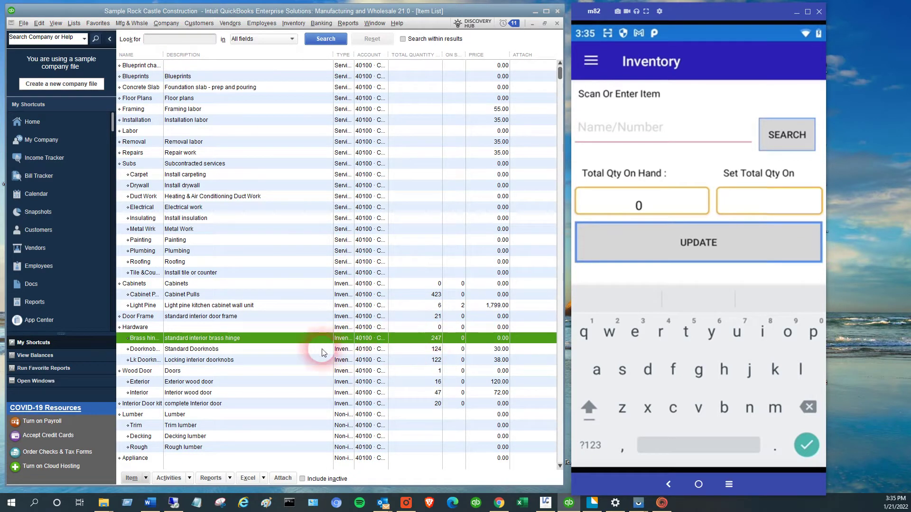
double_click(263, 342)
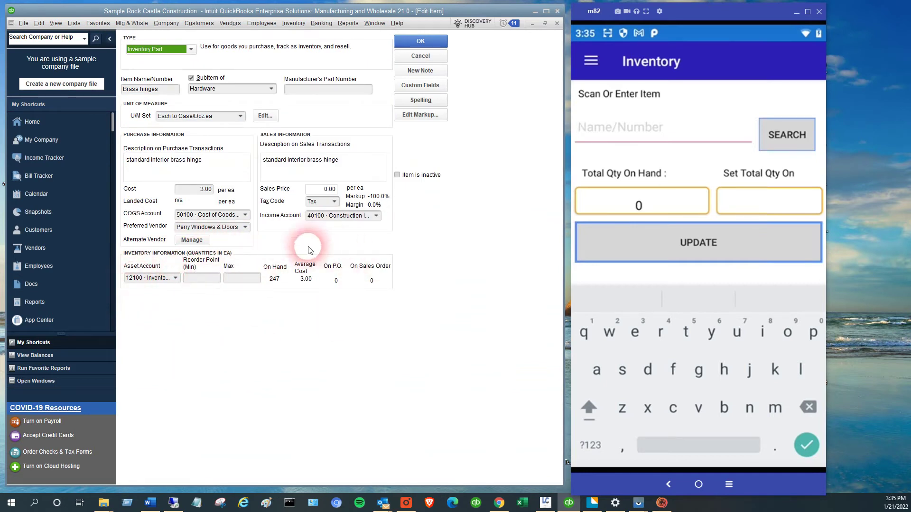
click(426, 48)
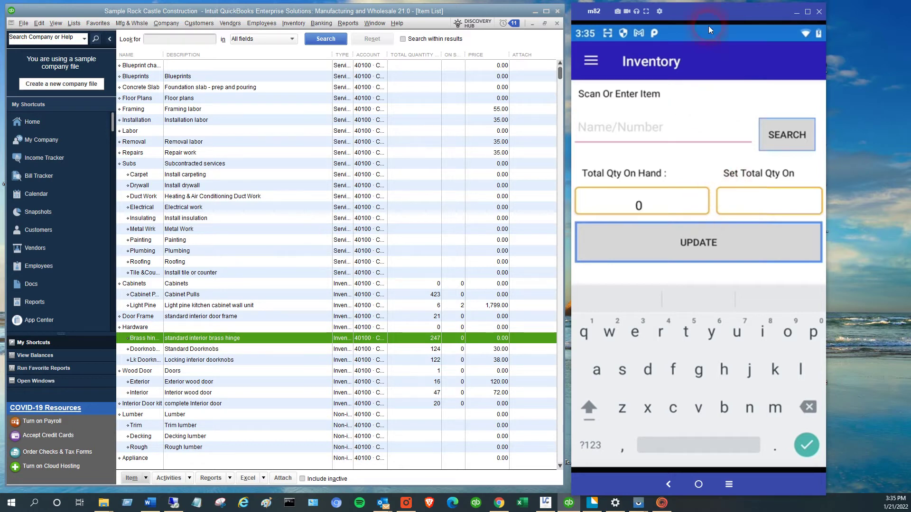
drag(715, 8, 714, 23)
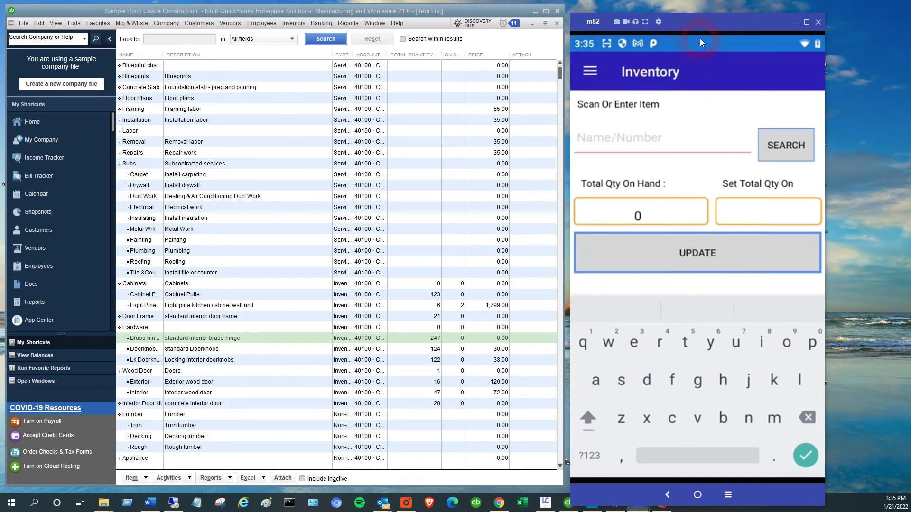
click(603, 146)
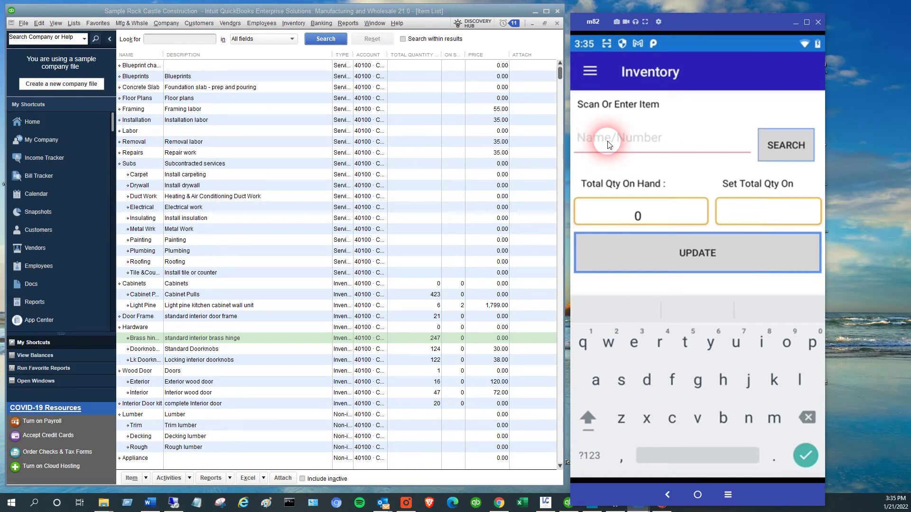
text(Brass hinges)
key(Return)
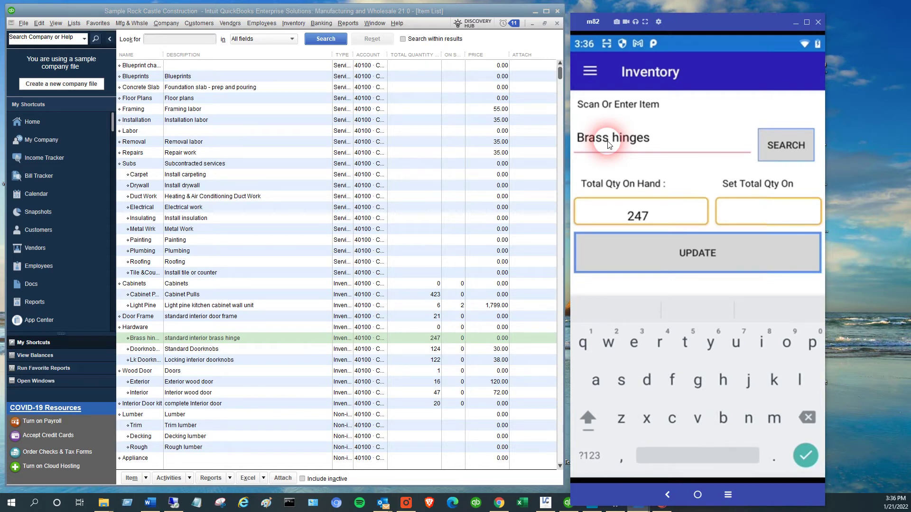
Enter 248 as the new total quantity for Brass hinges in Count Inventory.
text(2)
text(48)
Submit the 248 count for Brass hinges and nudge the phone mirror window.
click(708, 263)
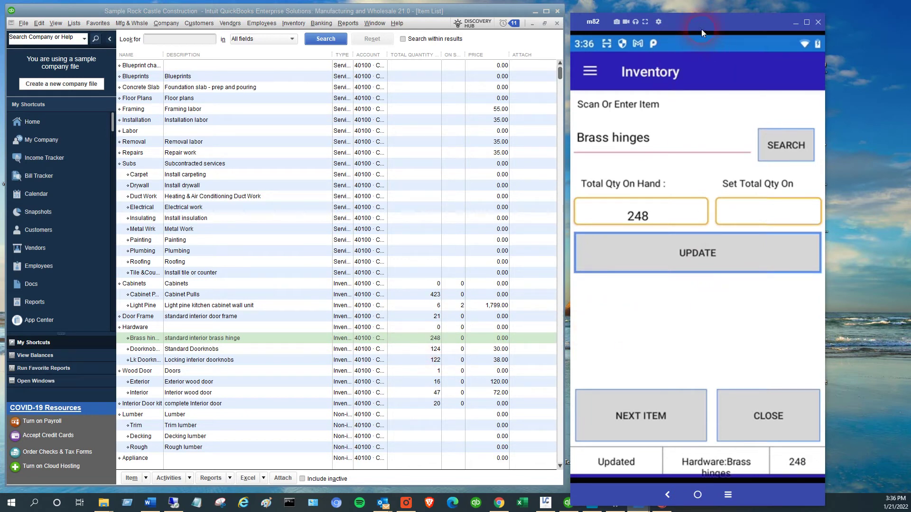
drag(718, 21, 719, 18)
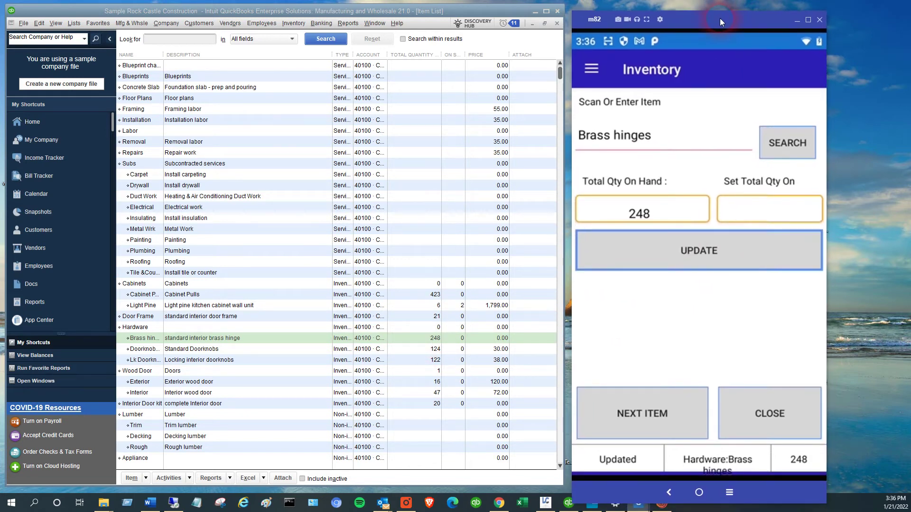